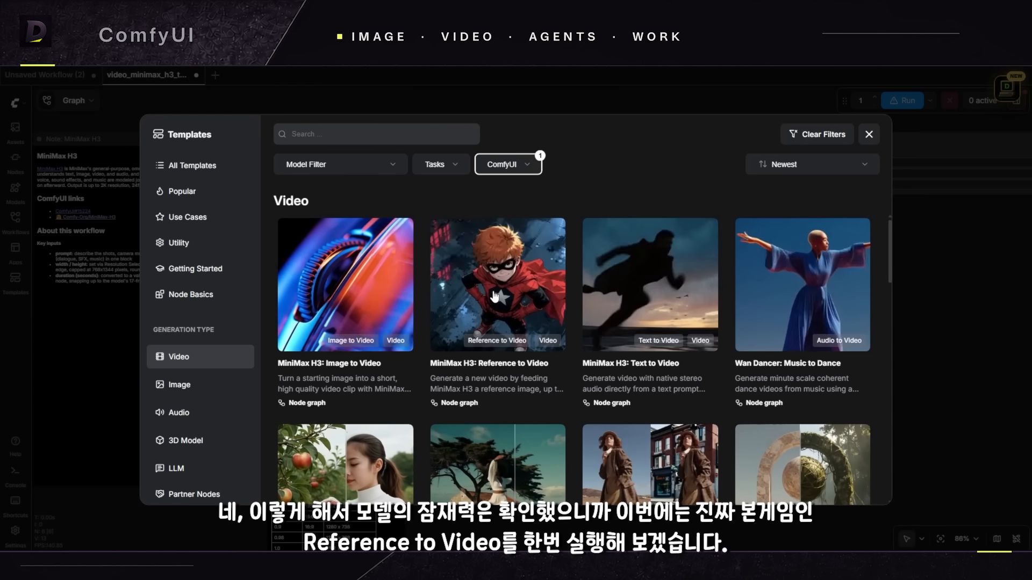
# Step: Open the MiniMax H3: Reference to Video template as a workflow
pyautogui.click(486, 258)
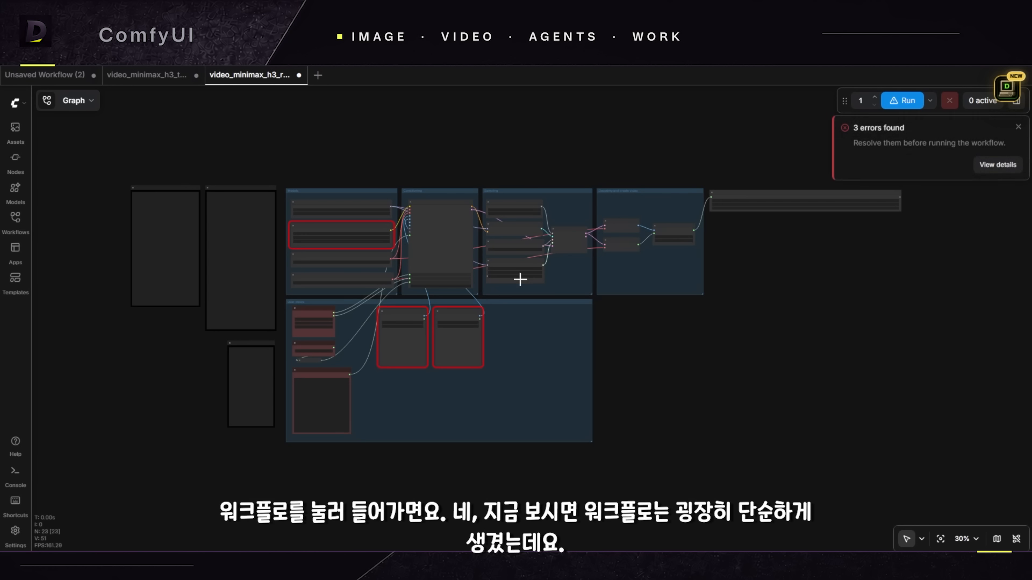
# Step: Examine the workflow's groups from models, conditioning and user inputs through sampling and decoding to the Save Video node
pyautogui.scroll(9, 400, 272)
pyautogui.moveTo(399, 271); pyautogui.dragTo(338, 328)
pyautogui.moveTo(729, 354); pyautogui.dragTo(511, 362)
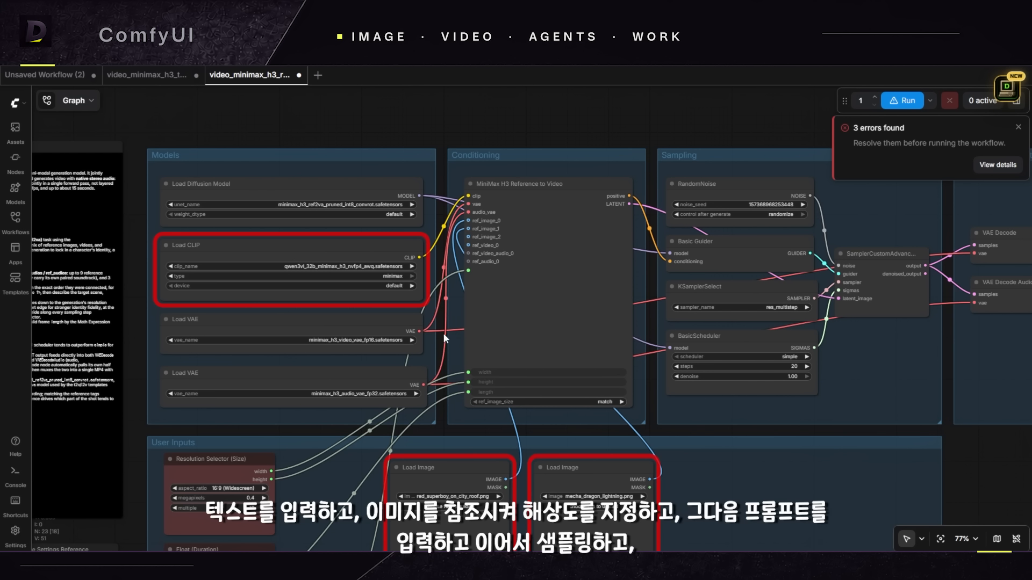
pyautogui.moveTo(445, 480); pyautogui.dragTo(410, 339)
pyautogui.moveTo(325, 374); pyautogui.dragTo(429, 344)
pyautogui.moveTo(340, 505); pyautogui.dragTo(406, 380)
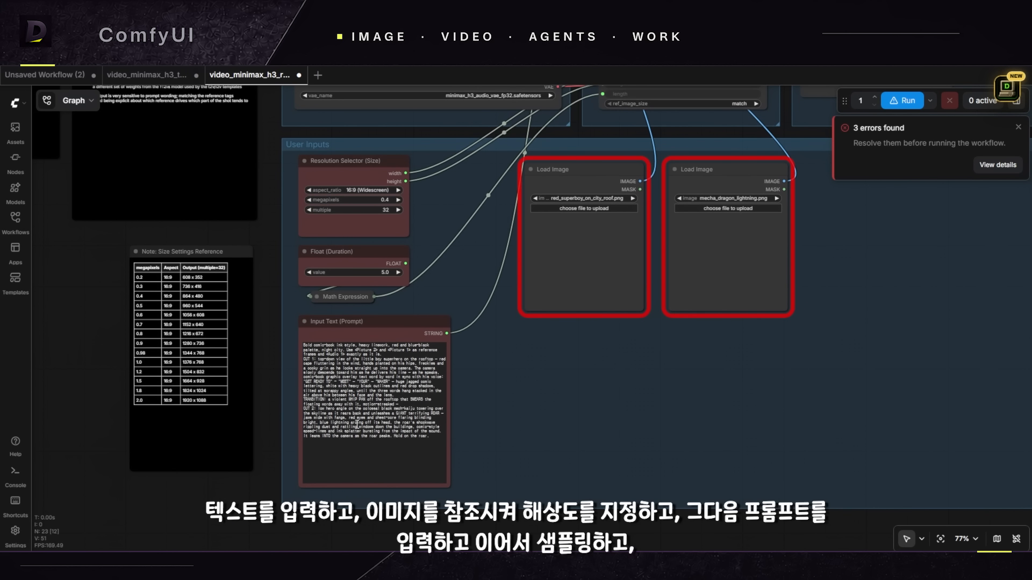
pyautogui.click(378, 320)
pyautogui.scroll(-3, 585, 350)
pyautogui.moveTo(801, 312); pyautogui.dragTo(301, 540)
pyautogui.scroll(4, 369, 345)
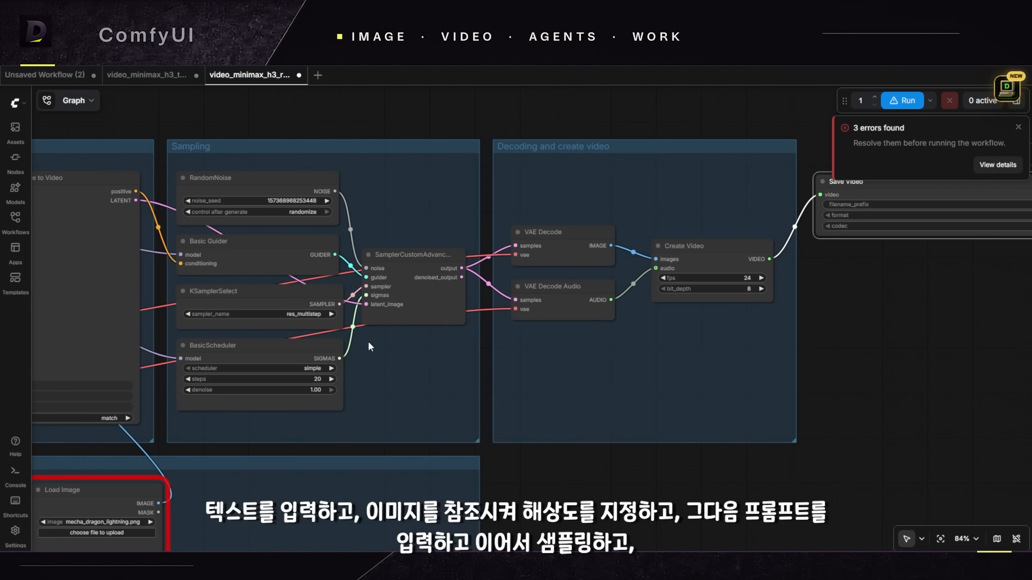
pyautogui.moveTo(634, 339); pyautogui.dragTo(452, 373)
pyautogui.moveTo(680, 337); pyautogui.dragTo(394, 324)
pyautogui.moveTo(548, 202); pyautogui.dragTo(535, 200)
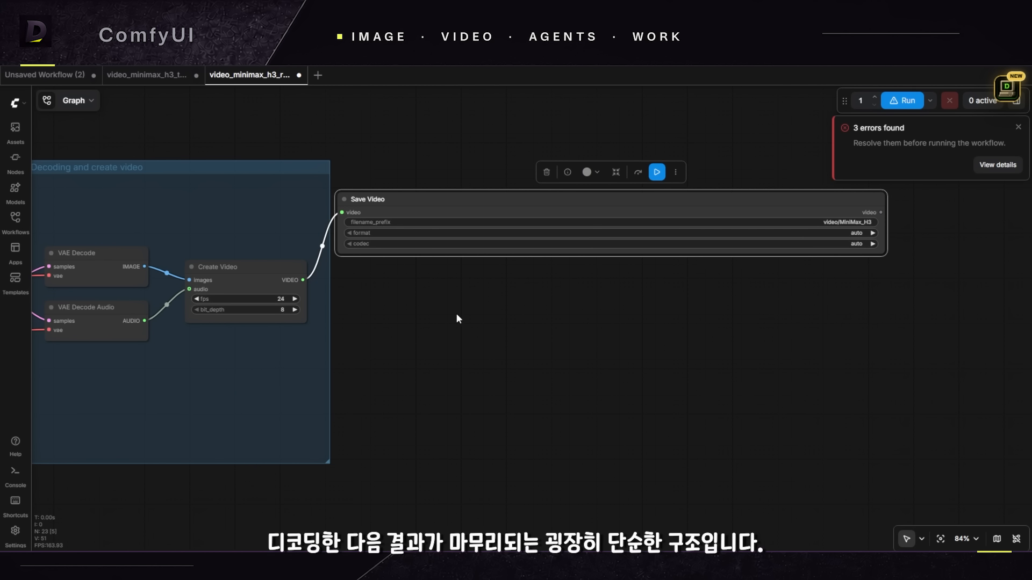
pyautogui.scroll(-10, 450, 331)
pyautogui.moveTo(146, 369); pyautogui.dragTo(514, 336)
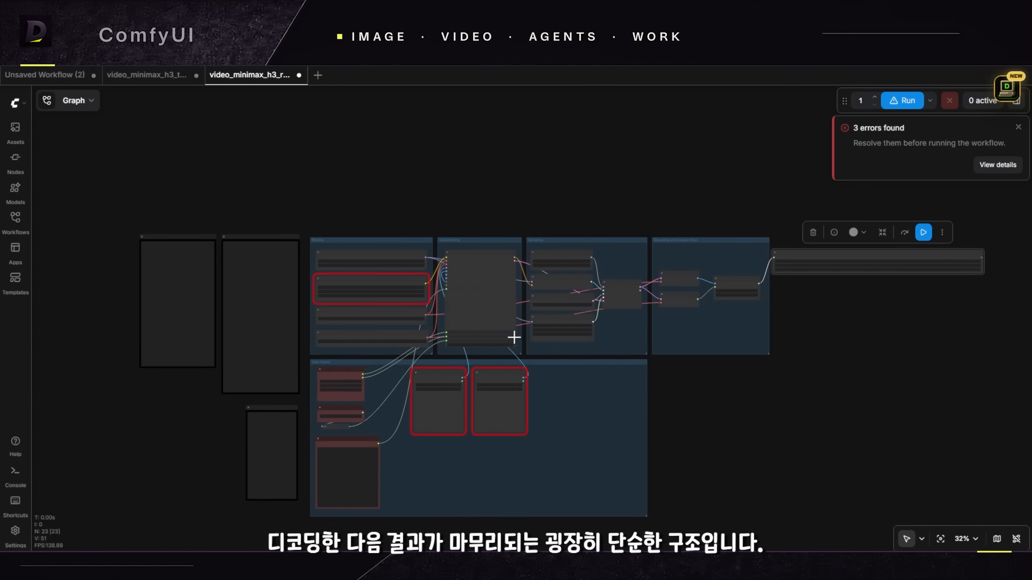
# Step: Read the Model Links note for the required VAE, diffusion model and text encoder files, including the ref2va diffusion model
pyautogui.scroll(6, 389, 351)
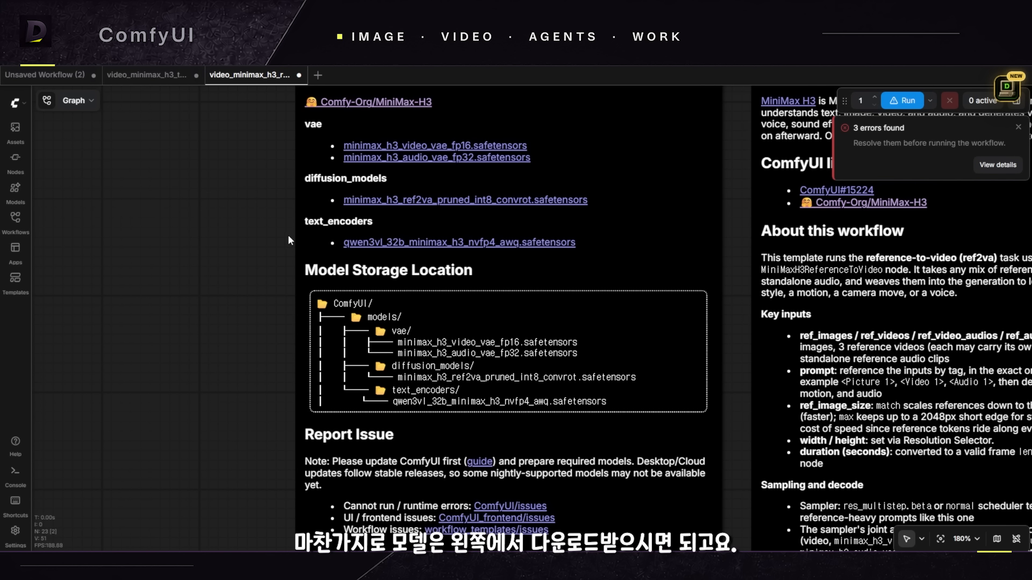
pyautogui.scroll(3, 282, 200)
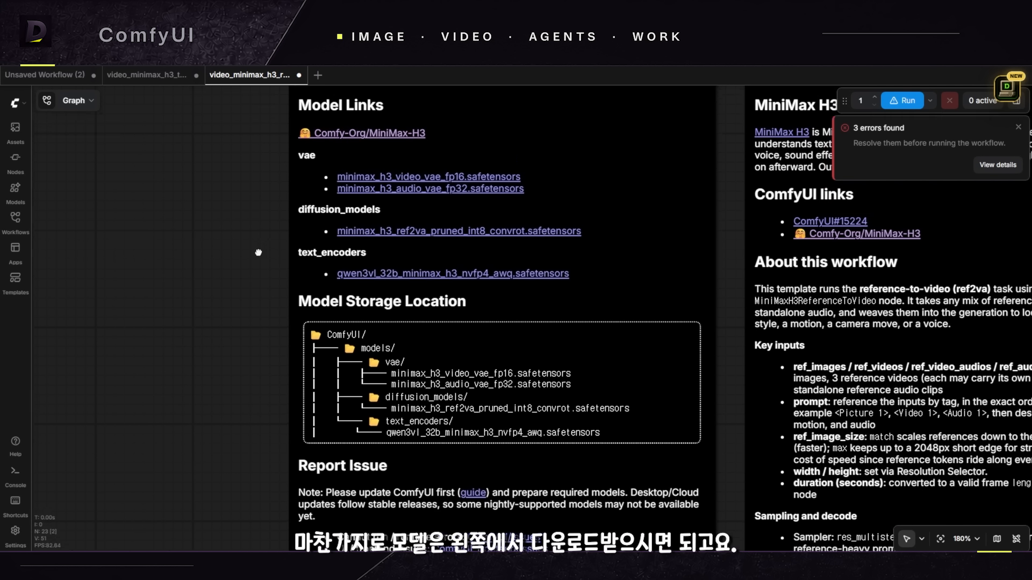
pyautogui.moveTo(586, 276); pyautogui.dragTo(315, 285)
pyautogui.click(596, 280)
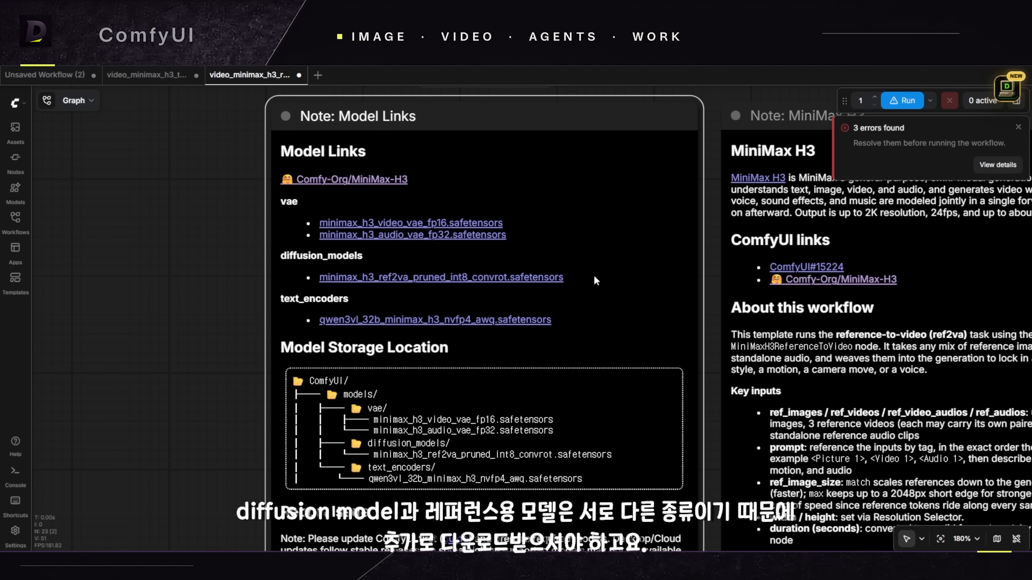
pyautogui.moveTo(595, 280); pyautogui.dragTo(299, 279)
pyautogui.click(567, 277)
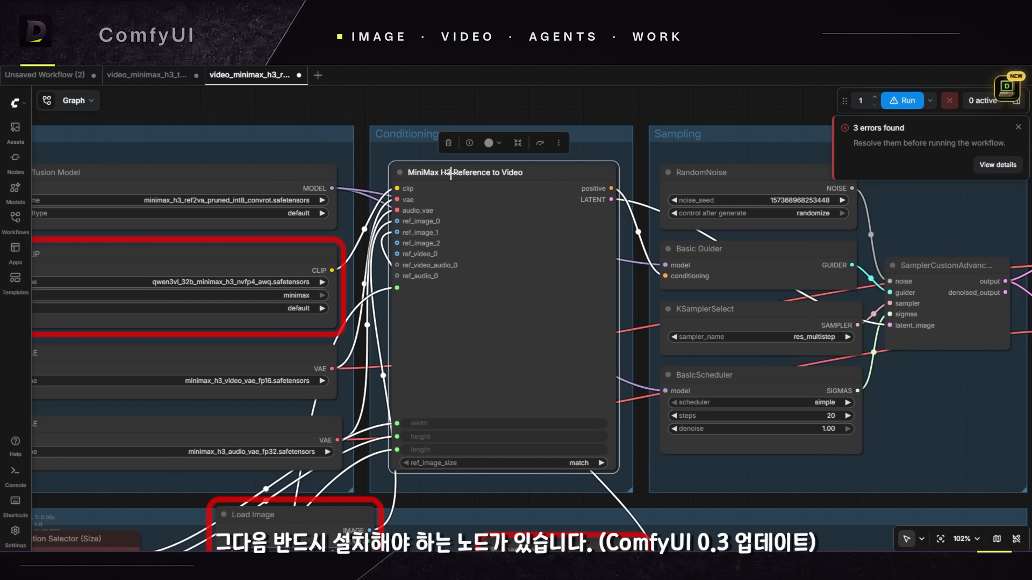
# Step: Move the MiniMax H3 Reference to Video node into the User Inputs group and place both Load Image nodes beside it
pyautogui.scroll(2, 452, 176)
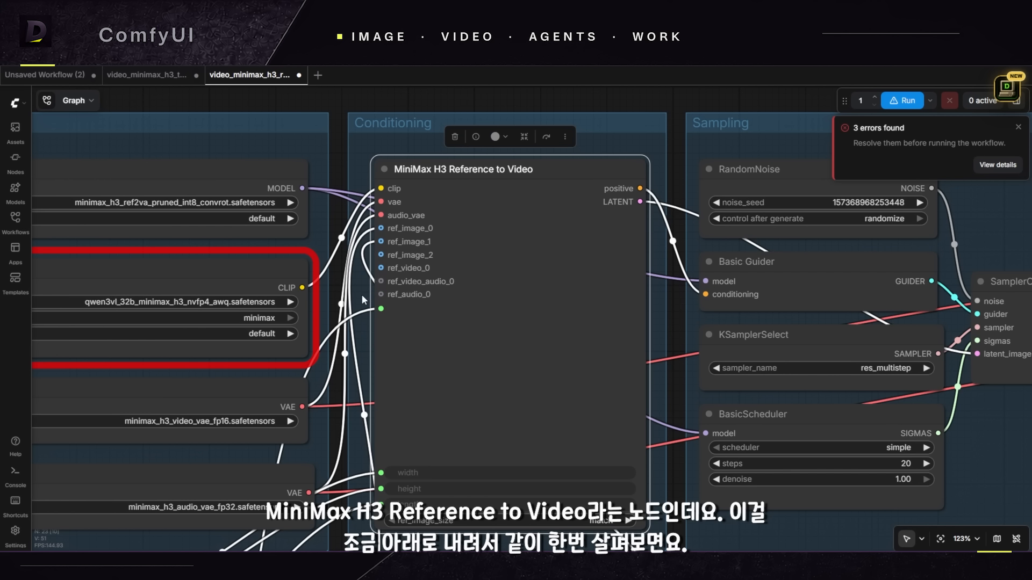
pyautogui.scroll(-9, 655, 291)
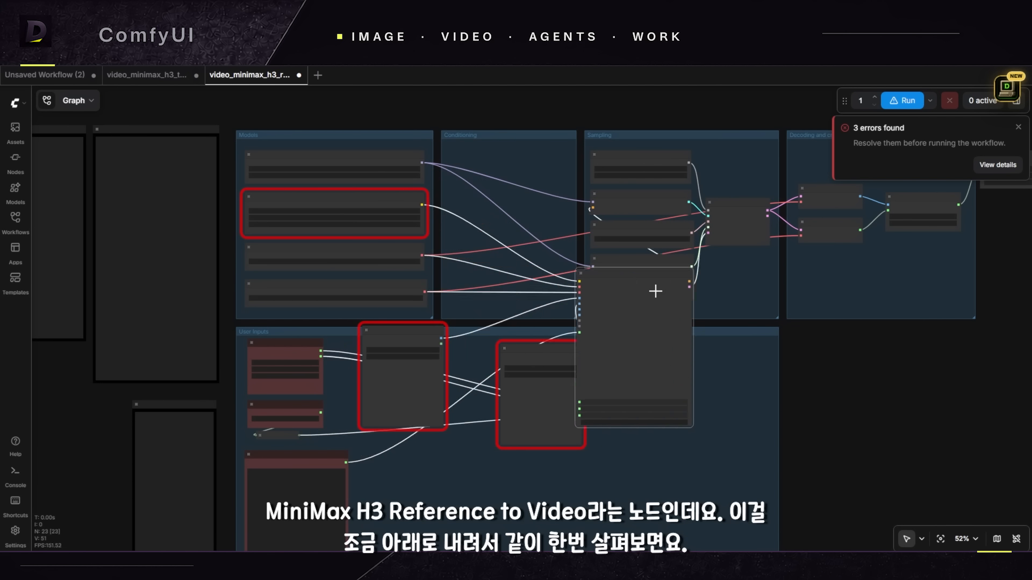
pyautogui.scroll(8, 625, 403)
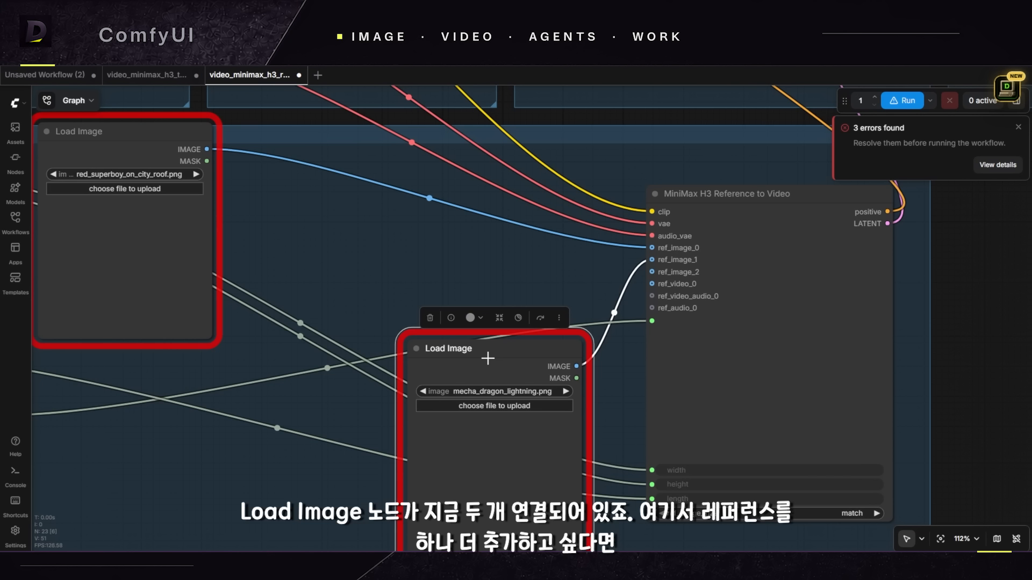
pyautogui.moveTo(183, 144); pyautogui.dragTo(424, 222)
pyautogui.moveTo(634, 307); pyautogui.dragTo(542, 268)
pyautogui.moveTo(444, 301); pyautogui.dragTo(351, 298)
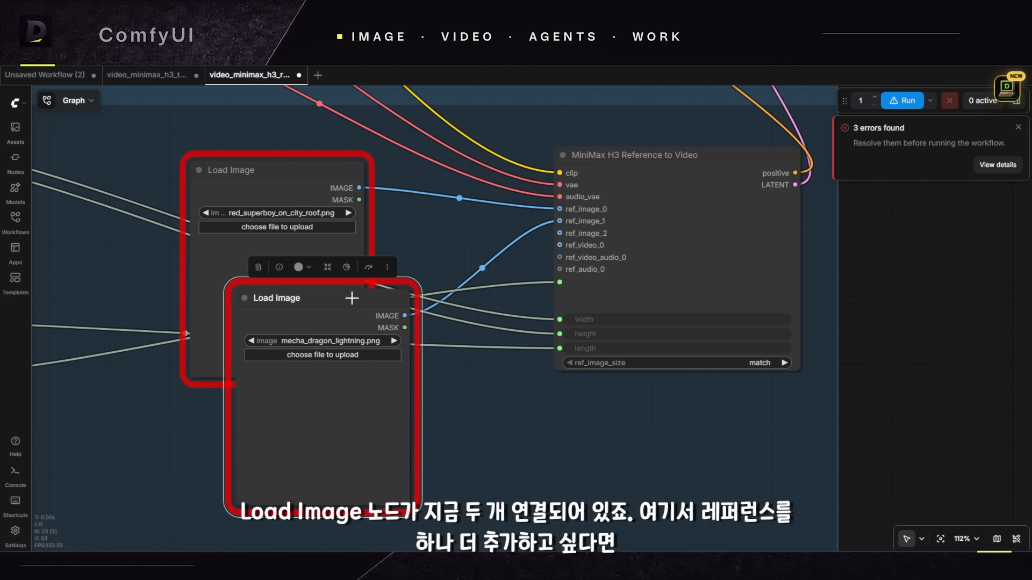
# Step: Duplicate the mecha_dragon_lightning.png Load Image node and connect the copy's IMAGE output to the ref_image_2 input
pyautogui.hotkey('ctrl', 'v')
pyautogui.moveTo(482, 382); pyautogui.dragTo(355, 380)
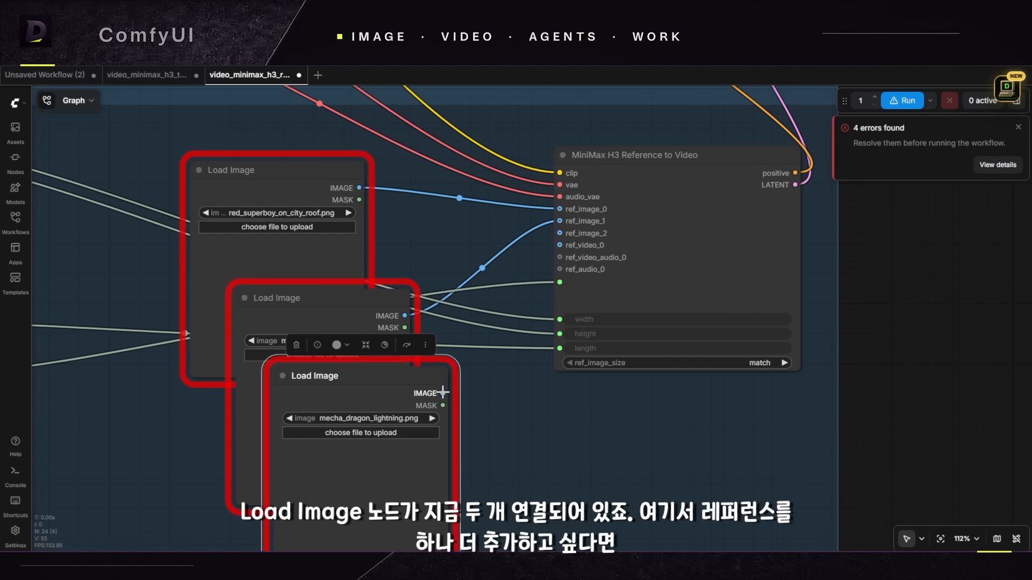
pyautogui.moveTo(443, 393); pyautogui.dragTo(558, 233)
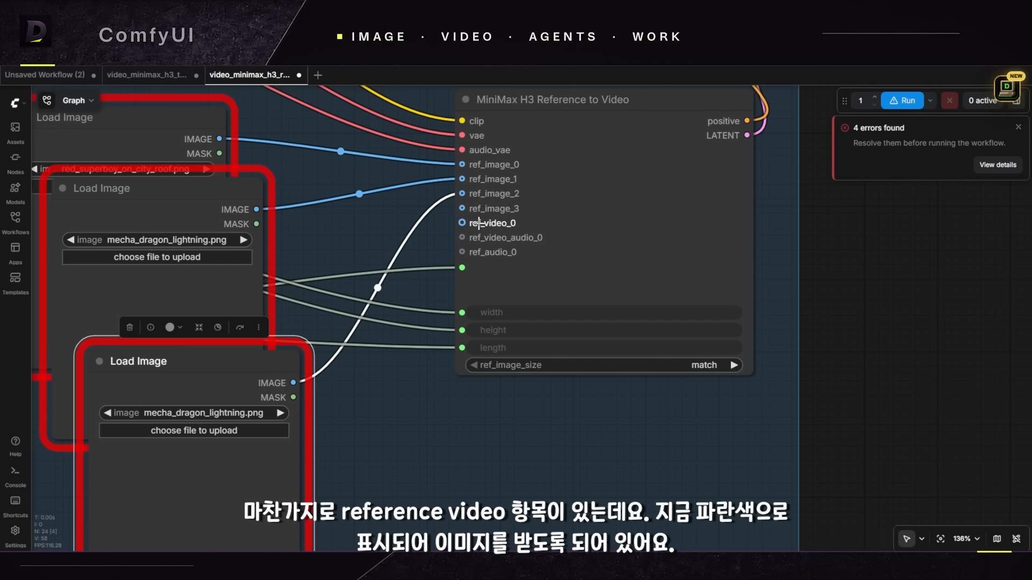
# Step: Add a Video Helper Suite Load Video (Upload) node and place it between the Load Image nodes and the MiniMax H3 node
pyautogui.scroll(5, 513, 229)
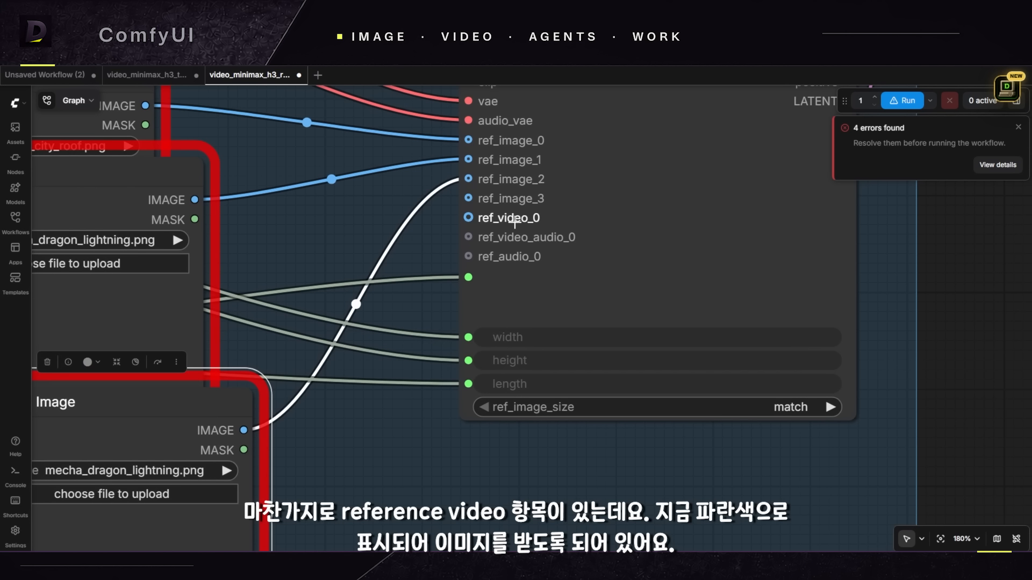
pyautogui.scroll(2, 513, 221)
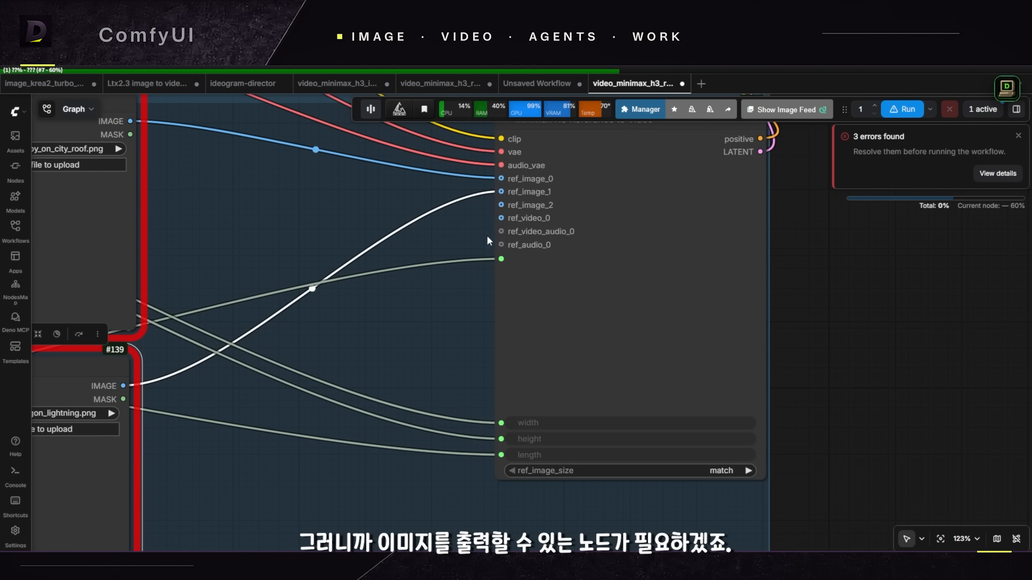
pyautogui.doubleClick(388, 332)
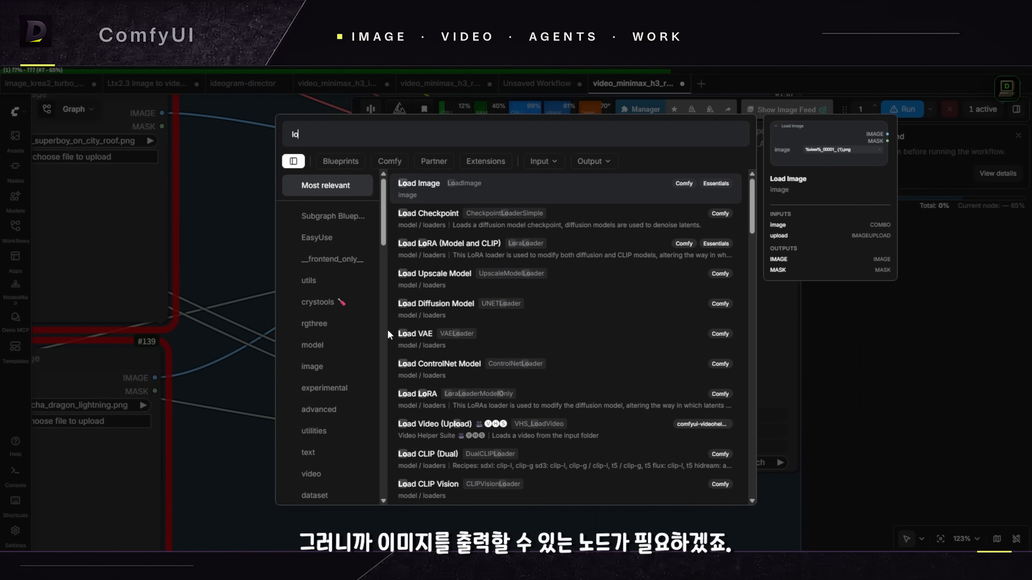
pyautogui.write('load video')
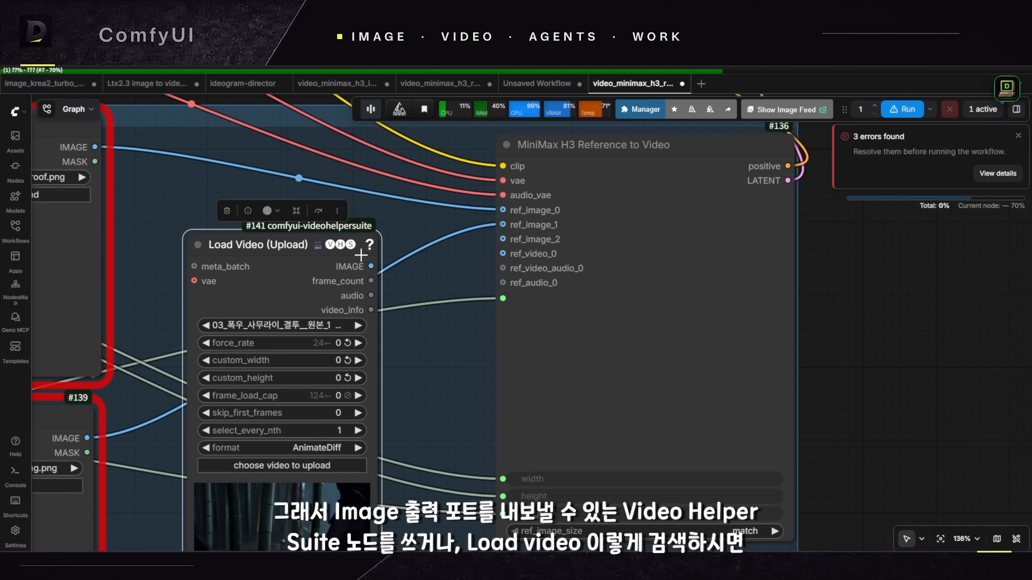
pyautogui.moveTo(341, 237); pyautogui.dragTo(311, 365)
# Step: Add the built-in Load Video node and place it beside the Load Image nodes
pyautogui.doubleClick(270, 238)
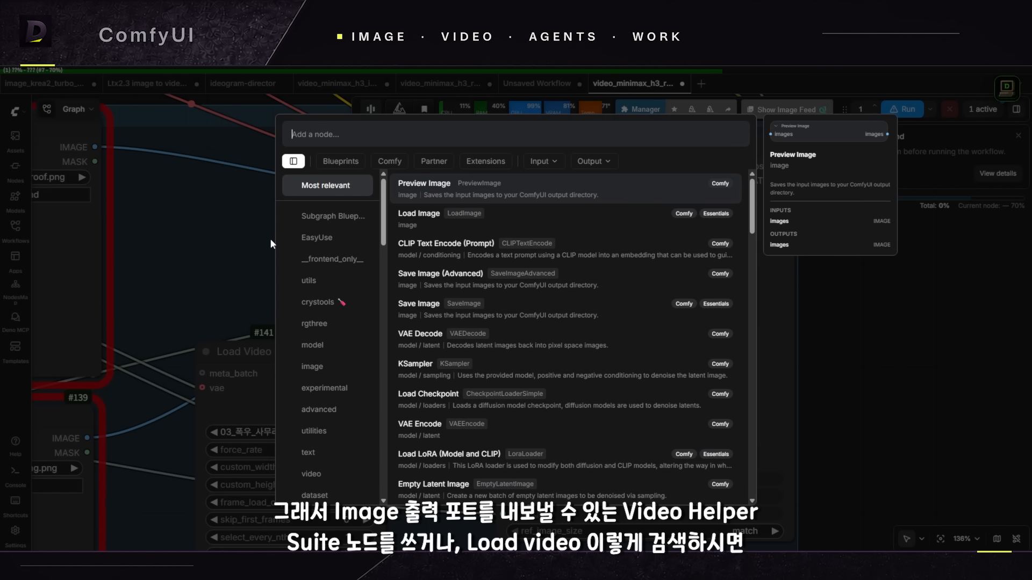
pyautogui.write('load video')
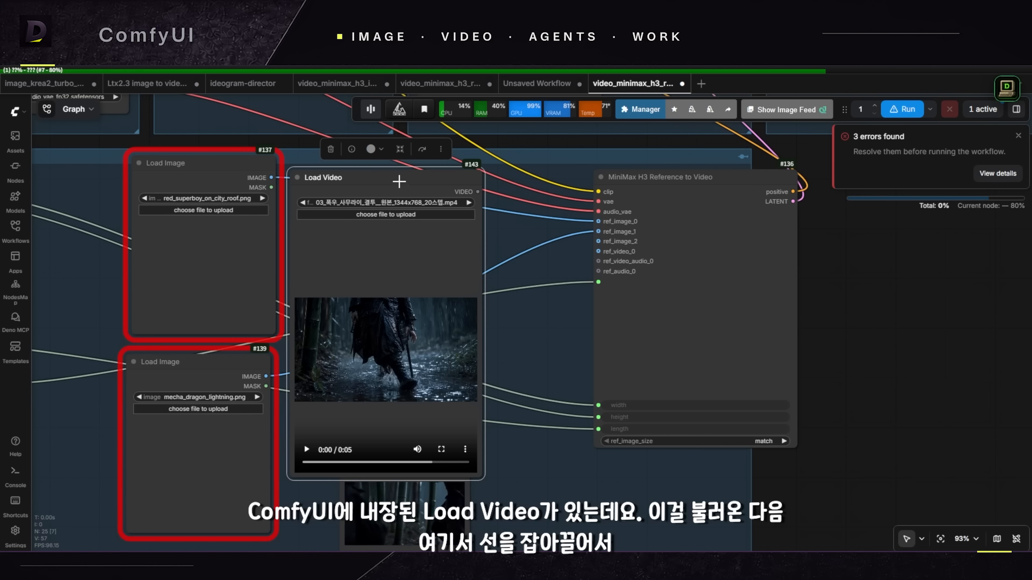
pyautogui.moveTo(399, 182); pyautogui.dragTo(374, 209)
# Step: Add a Get Video Components node fed by the VIDEO output of the built-in Load Video node
pyautogui.moveTo(453, 215); pyautogui.dragTo(495, 242)
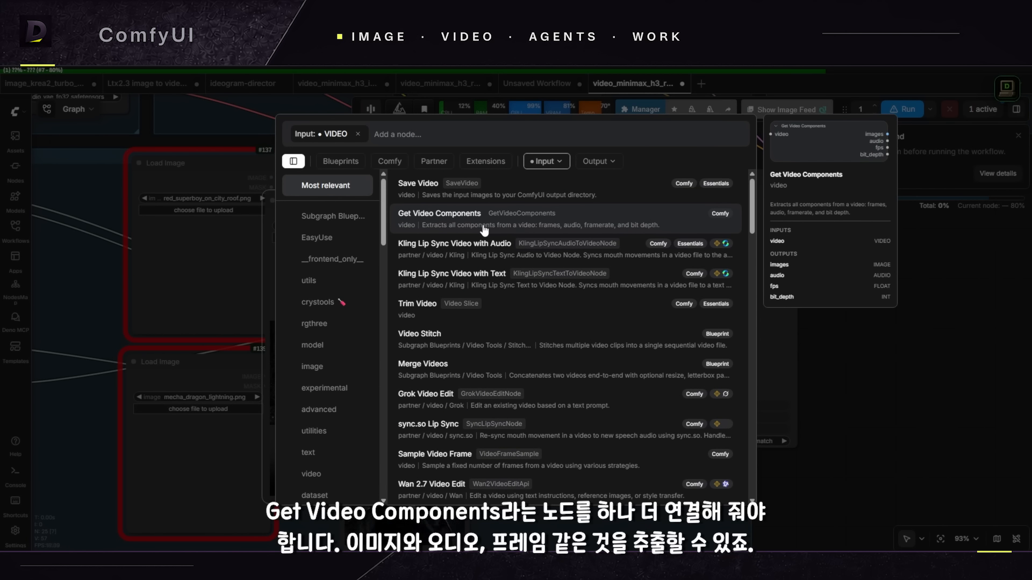
pyautogui.click(469, 216)
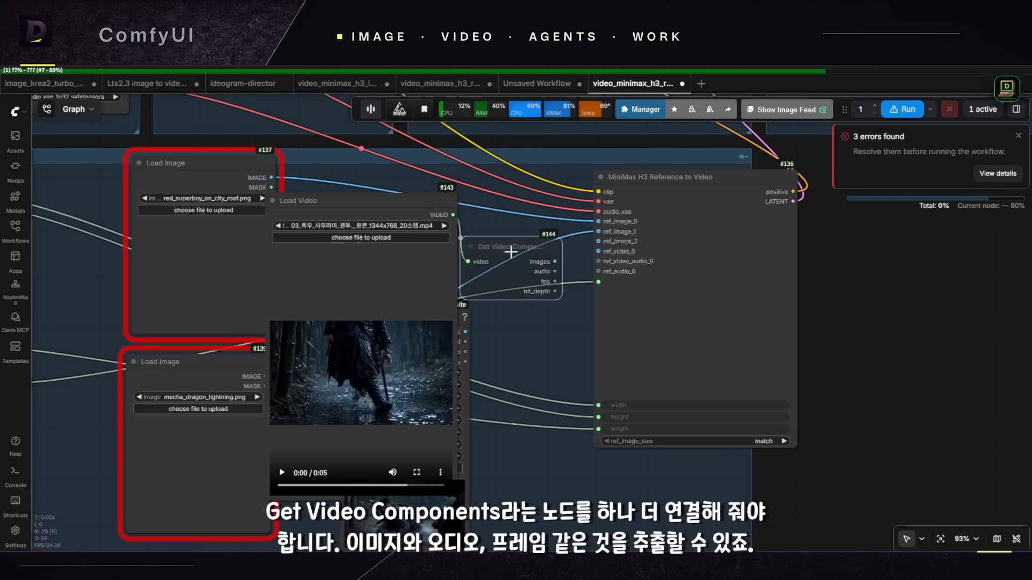
pyautogui.scroll(2, 511, 324)
pyautogui.moveTo(511, 325); pyautogui.dragTo(488, 365)
pyautogui.moveTo(489, 366); pyautogui.dragTo(487, 370)
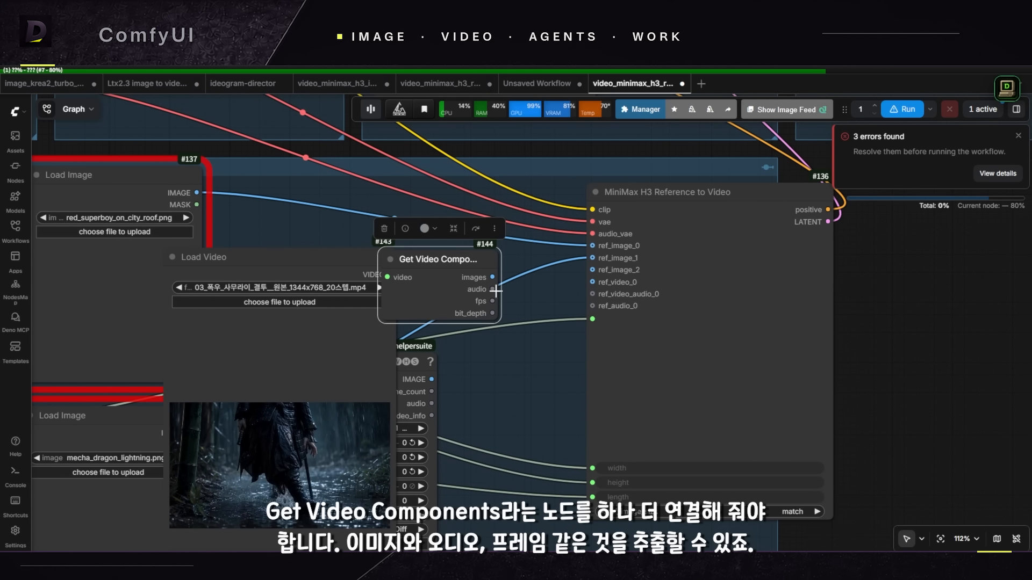
# Step: Connect the Get Video Components images output to ref_video_0 and its audio output to ref_video_audio_0
pyautogui.scroll(4, 496, 291)
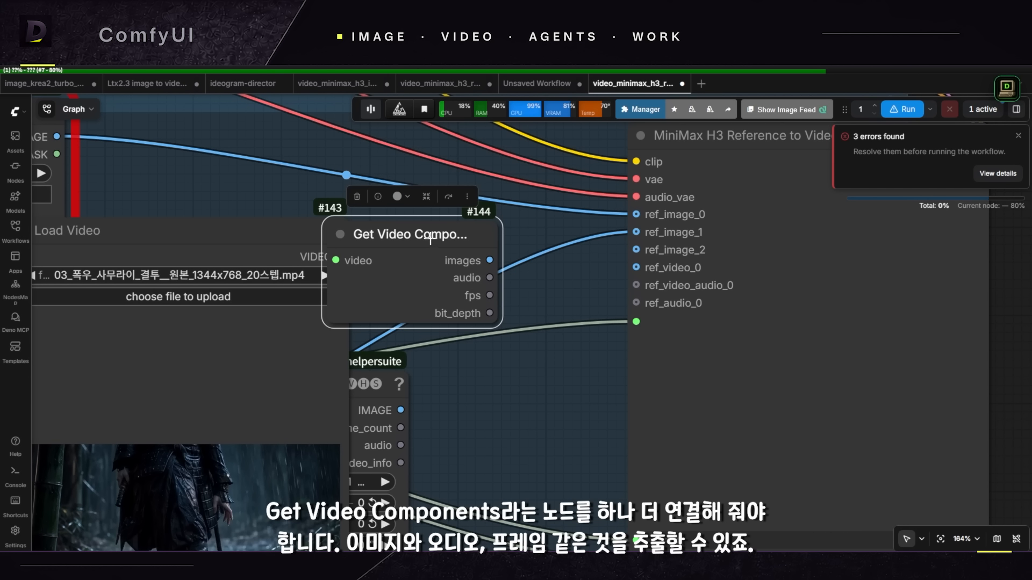
pyautogui.moveTo(439, 258); pyautogui.dragTo(473, 260)
pyautogui.moveTo(561, 281)
pyautogui.mouseDown()
pyautogui.moveTo(479, 292)
pyautogui.moveTo(448, 275)
pyautogui.moveTo(559, 279)
pyautogui.mouseUp()
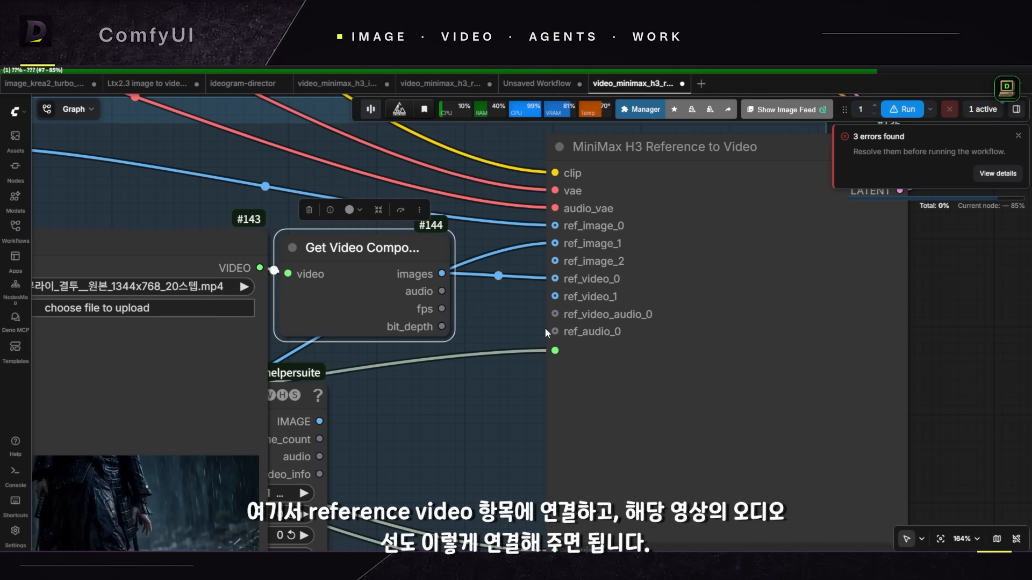
pyautogui.moveTo(442, 291); pyautogui.dragTo(554, 314)
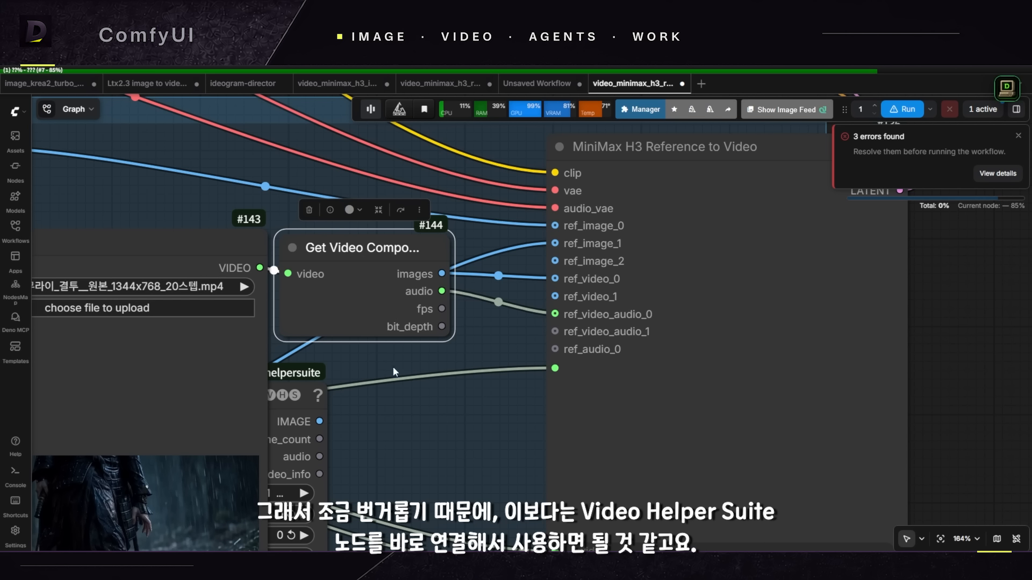
# Step: Delete the Get Video Components node and the built-in Load Video node
pyautogui.scroll(-4, 393, 371)
pyautogui.moveTo(393, 371); pyautogui.dragTo(450, 333)
pyautogui.scroll(3, 450, 333)
pyautogui.press('Delete')
pyautogui.click(348, 228)
pyautogui.press('Delete')
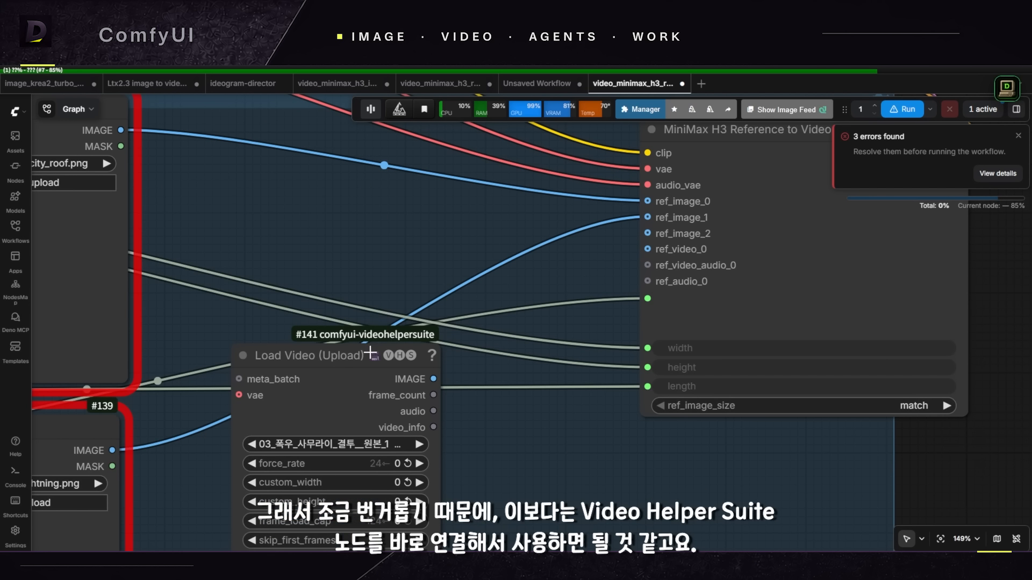
# Step: Connect the Load Video (Upload) node's IMAGE output to ref_video_0 and its audio output to ref_video_audio_0
pyautogui.moveTo(370, 353); pyautogui.dragTo(401, 241)
pyautogui.moveTo(530, 281); pyautogui.dragTo(424, 278)
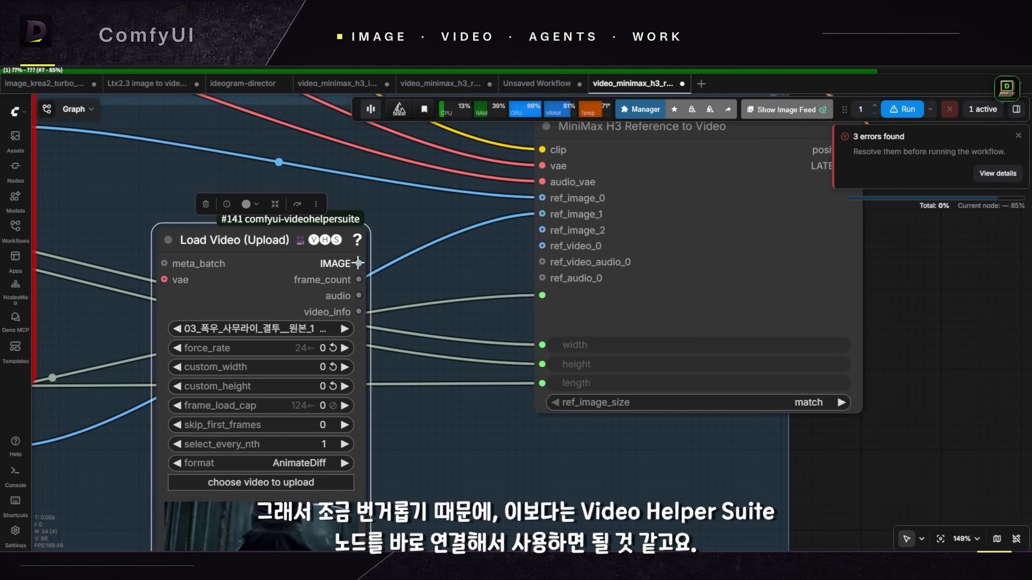
pyautogui.moveTo(358, 264); pyautogui.dragTo(543, 245)
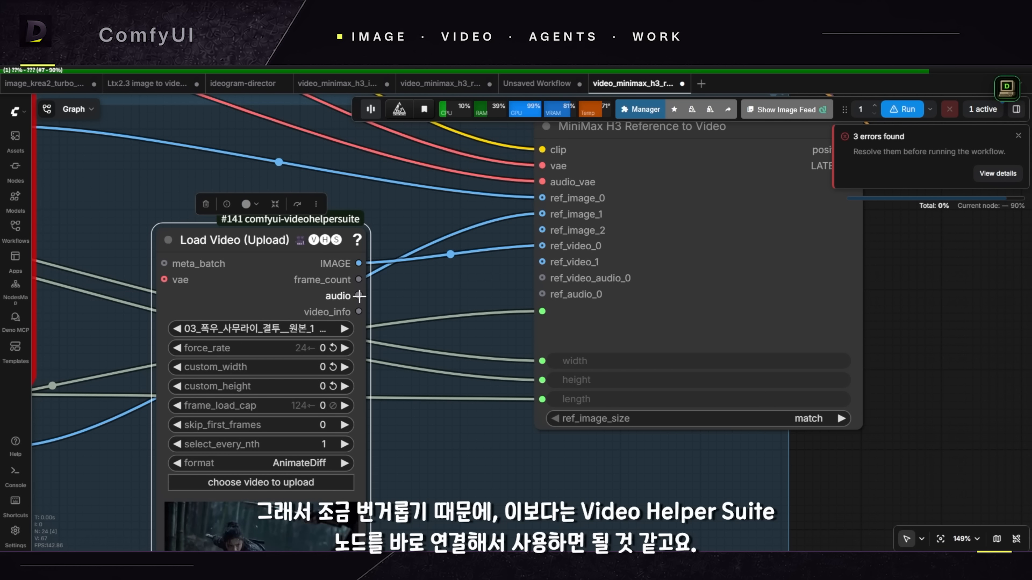
pyautogui.moveTo(358, 296); pyautogui.dragTo(542, 278)
# Step: Add a Load Audio node connected to the ref_audio_0 input of the MiniMax H3 Reference to Video node
pyautogui.scroll(-3, 439, 302)
pyautogui.scroll(4, 466, 327)
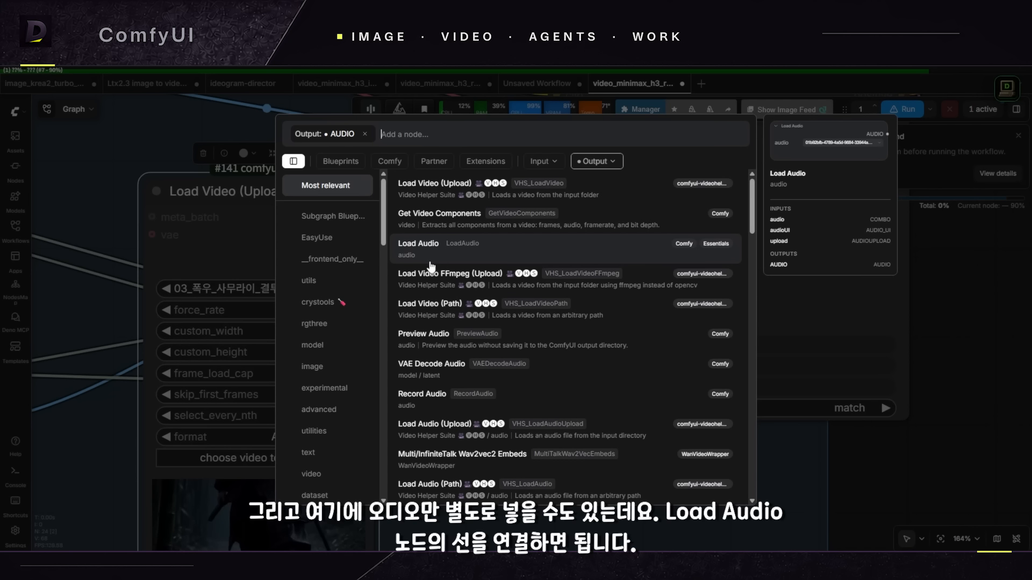
pyautogui.click(473, 253)
pyautogui.click(354, 403)
pyautogui.scroll(-4, 495, 400)
pyautogui.scroll(1, 494, 401)
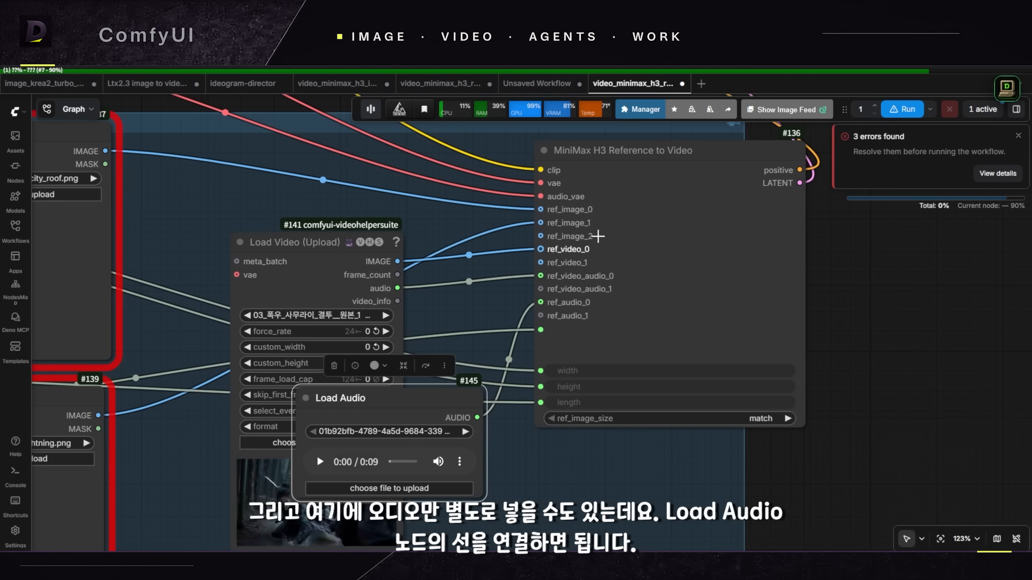
# Step: Duplicate the Load Audio node and connect the copy's AUDIO output to the ref_audio_1 input
pyautogui.moveTo(640, 156); pyautogui.dragTo(744, 164)
pyautogui.moveTo(413, 406)
pyautogui.mouseDown()
pyautogui.moveTo(468, 313)
pyautogui.moveTo(544, 300)
pyautogui.moveTo(467, 422)
pyautogui.mouseUp()
pyautogui.moveTo(549, 442); pyautogui.dragTo(644, 321)
pyautogui.scroll(-3, 511, 260)
pyautogui.moveTo(511, 260); pyautogui.dragTo(569, 309)
pyautogui.scroll(-1, 569, 309)
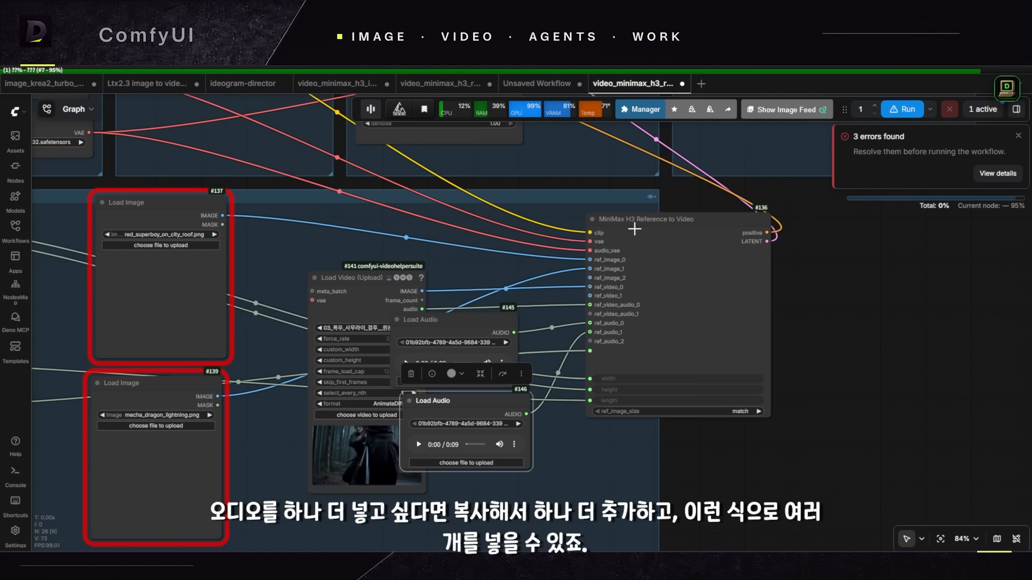
# Step: Rearrange the MiniMax H3, Load Video (Upload) and both Load Audio nodes compactly beside the Load Image nodes
pyautogui.moveTo(634, 225); pyautogui.dragTo(521, 229)
pyautogui.moveTo(348, 272); pyautogui.dragTo(267, 206)
pyautogui.moveTo(410, 314); pyautogui.dragTo(320, 304)
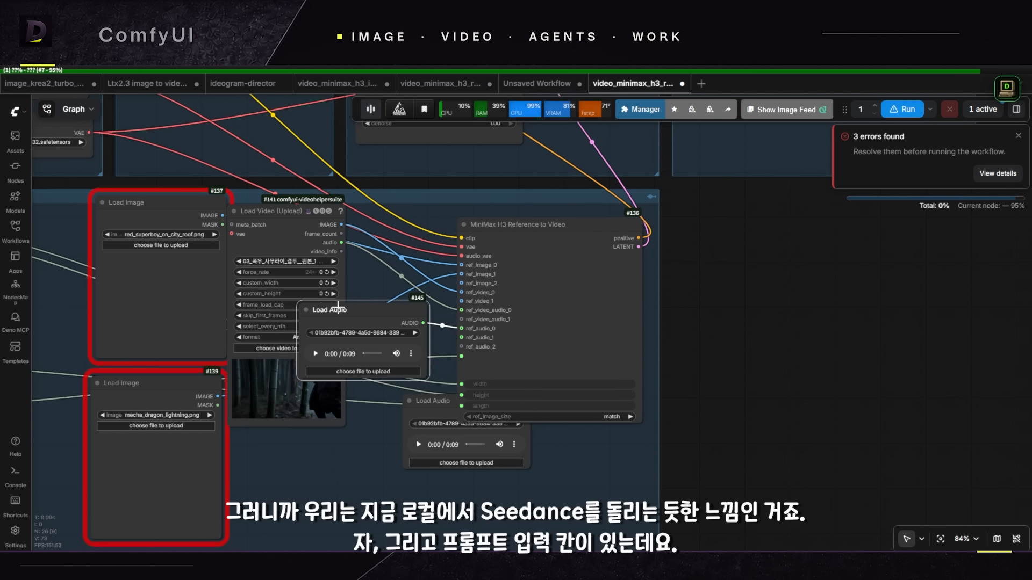
pyautogui.moveTo(434, 408); pyautogui.dragTo(320, 394)
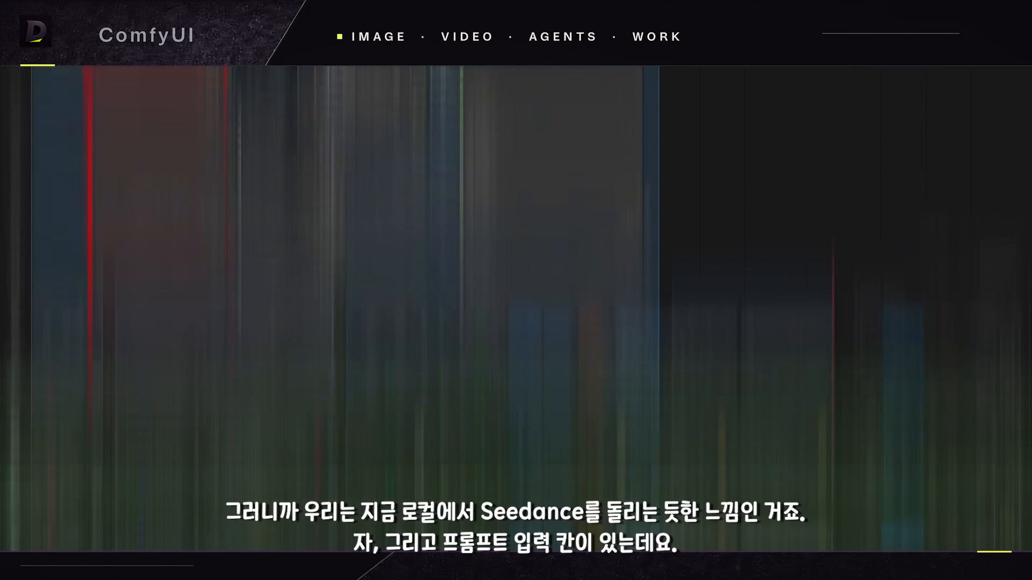